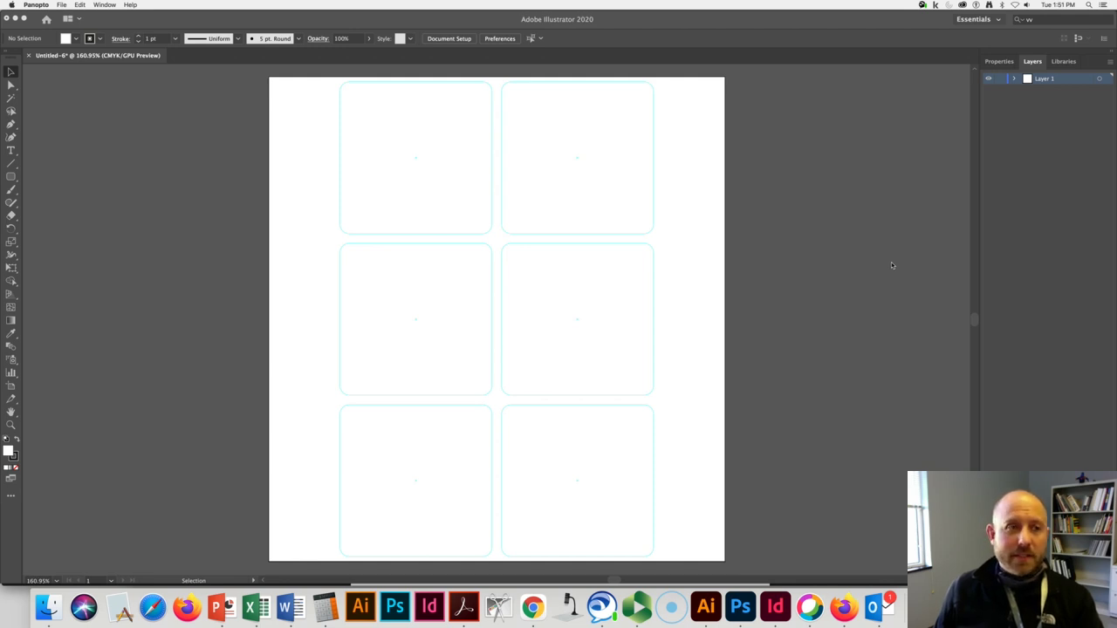
Draw a vertical line about 6.38 in long, spanning the artboard height just left of the rounded-square guides
{"action": "left_click", "coordinate": [846, 219]}
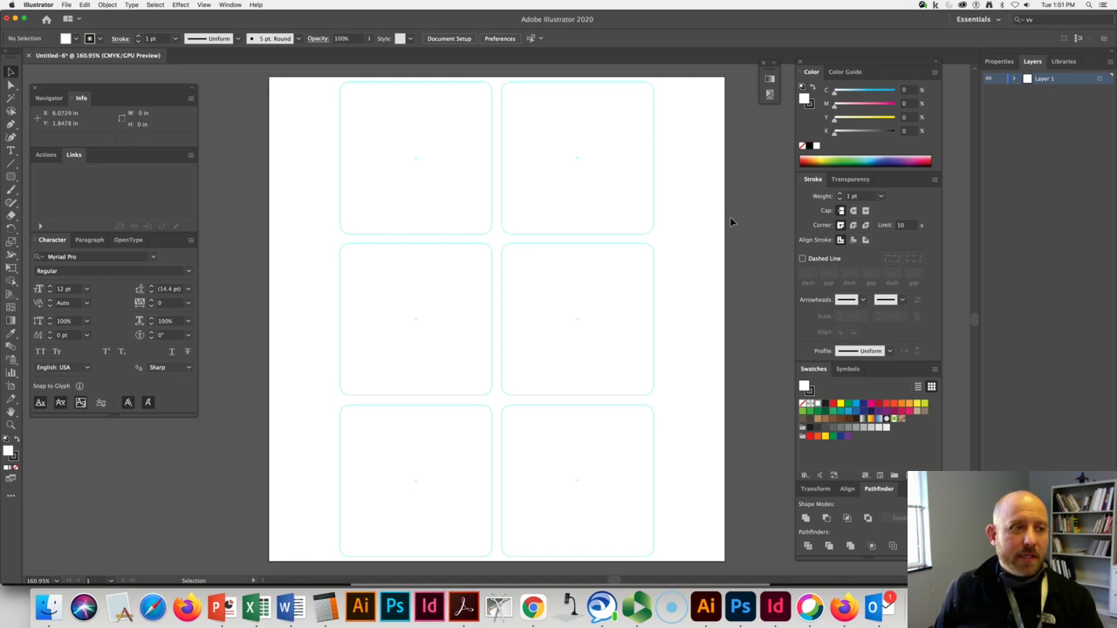
{"action": "left_click", "coordinate": [10, 178]}
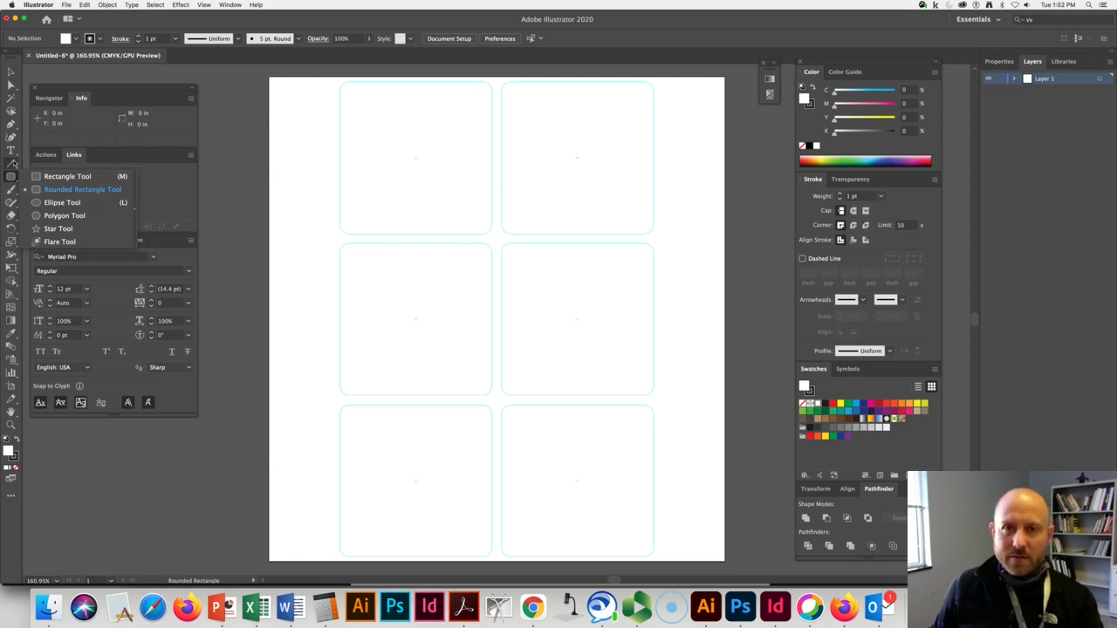
{"action": "left_click", "coordinate": [11, 164]}
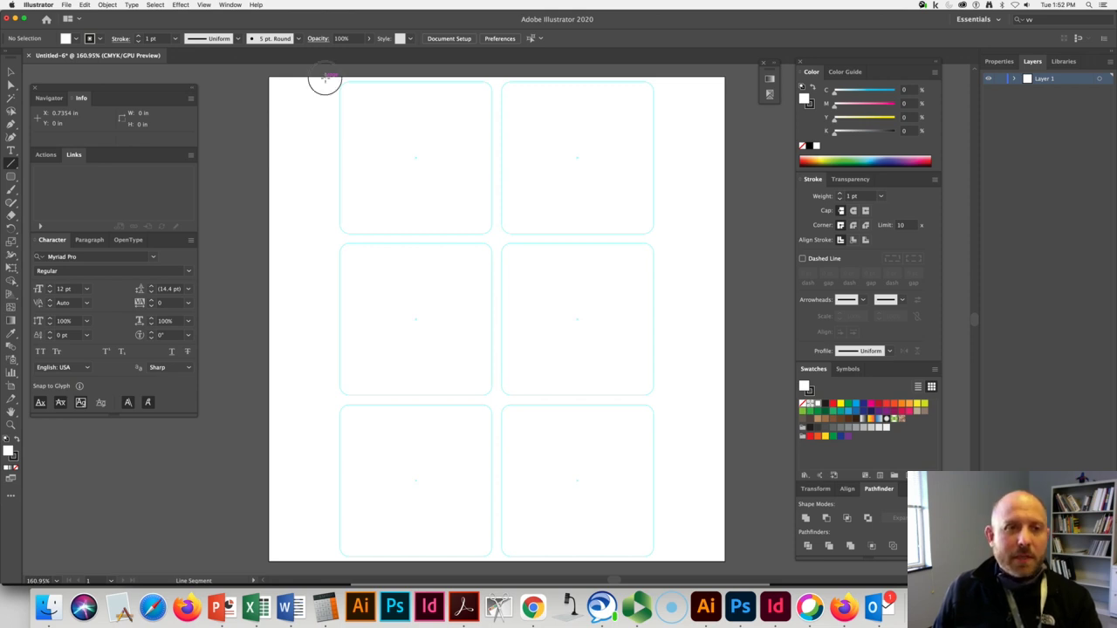
{"action": "left_click_drag", "start_coordinate": [323, 77], "coordinate": [331, 558]}
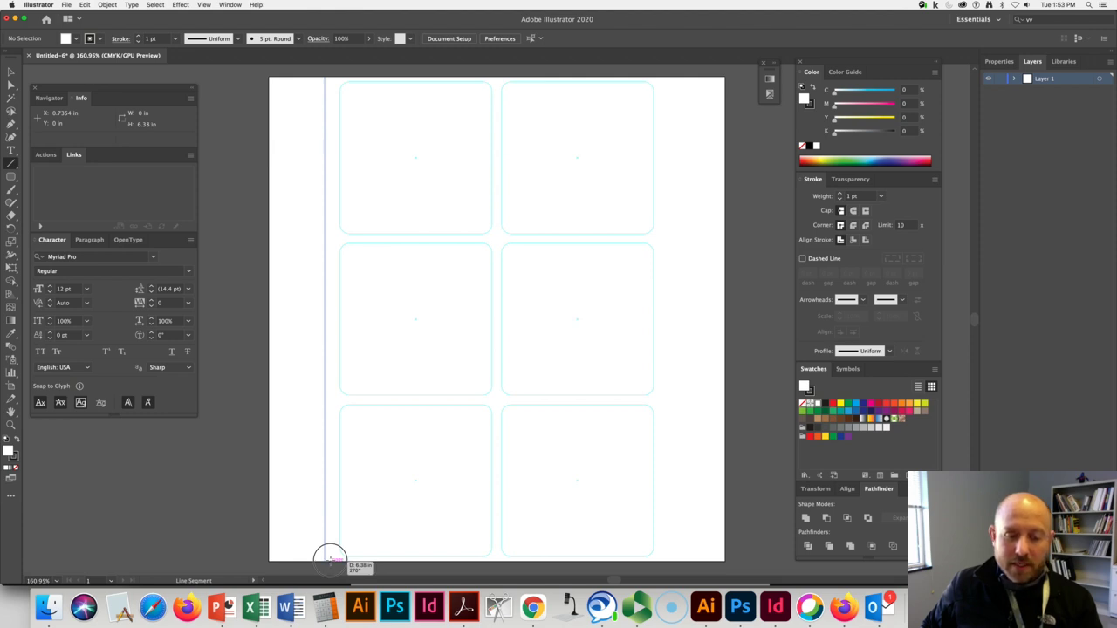
{"action": "left_click_drag", "start_coordinate": [331, 557], "coordinate": [331, 558]}
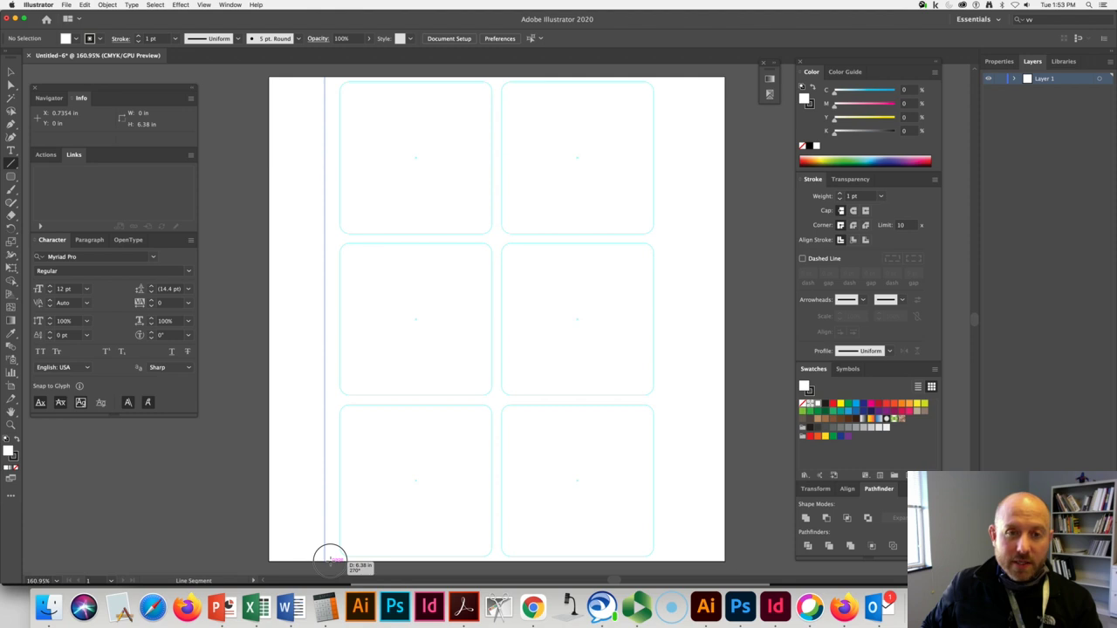
{"action": "left_click_drag", "start_coordinate": [331, 558], "coordinate": [331, 558]}
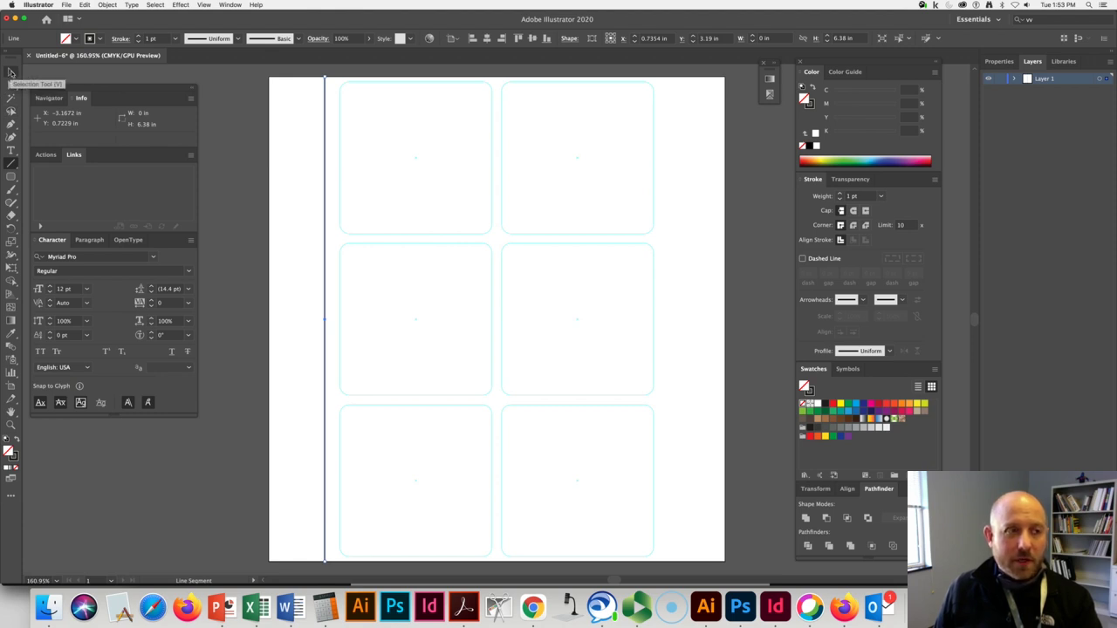
Set the vertical line's stroke color to Registration and its stroke weight to 4 pt
{"action": "left_click", "coordinate": [11, 73]}
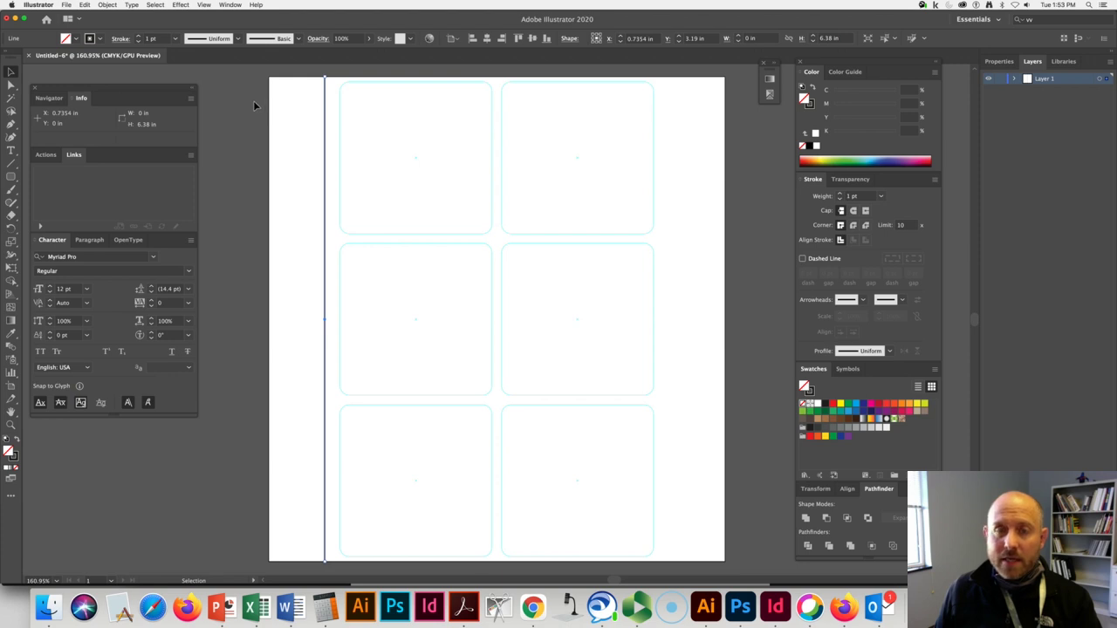
{"action": "left_click", "coordinate": [99, 39]}
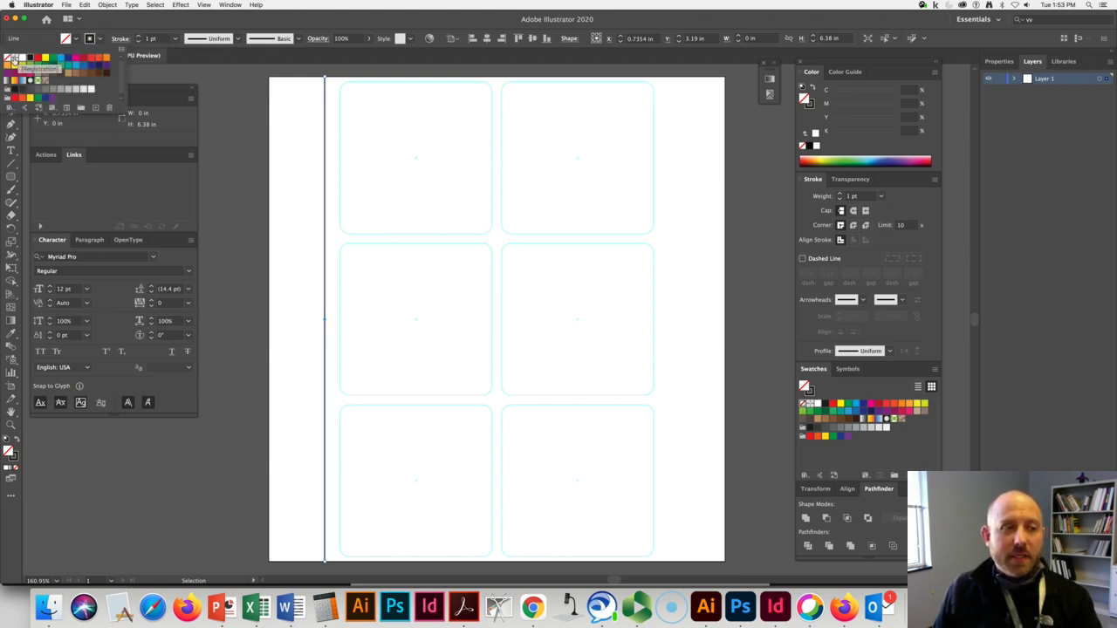
{"action": "left_click", "coordinate": [13, 58]}
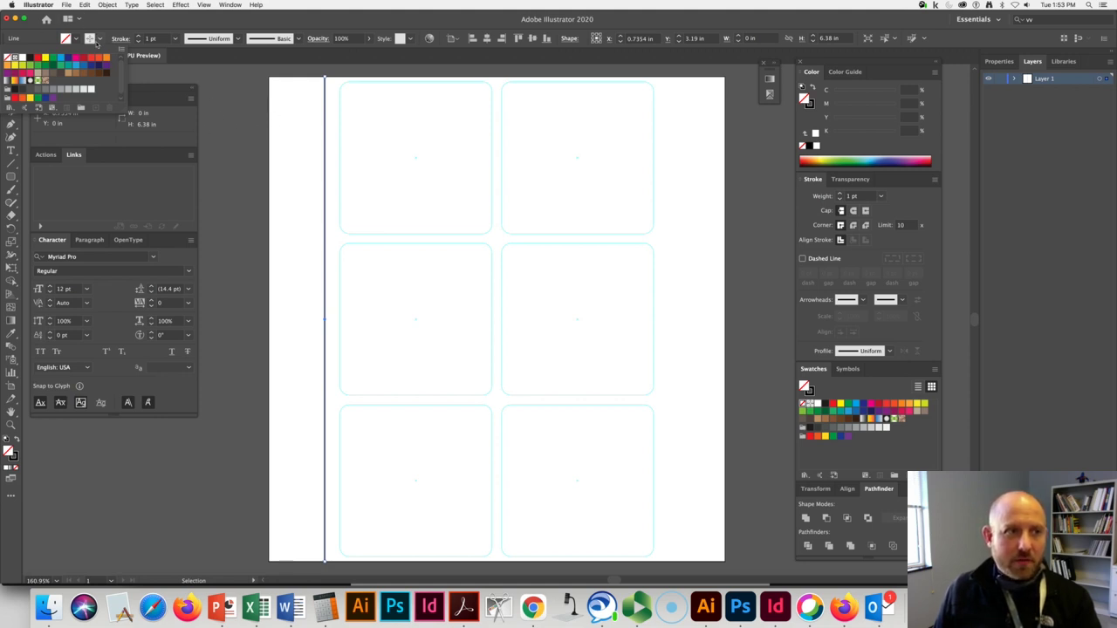
{"action": "left_click", "coordinate": [301, 127]}
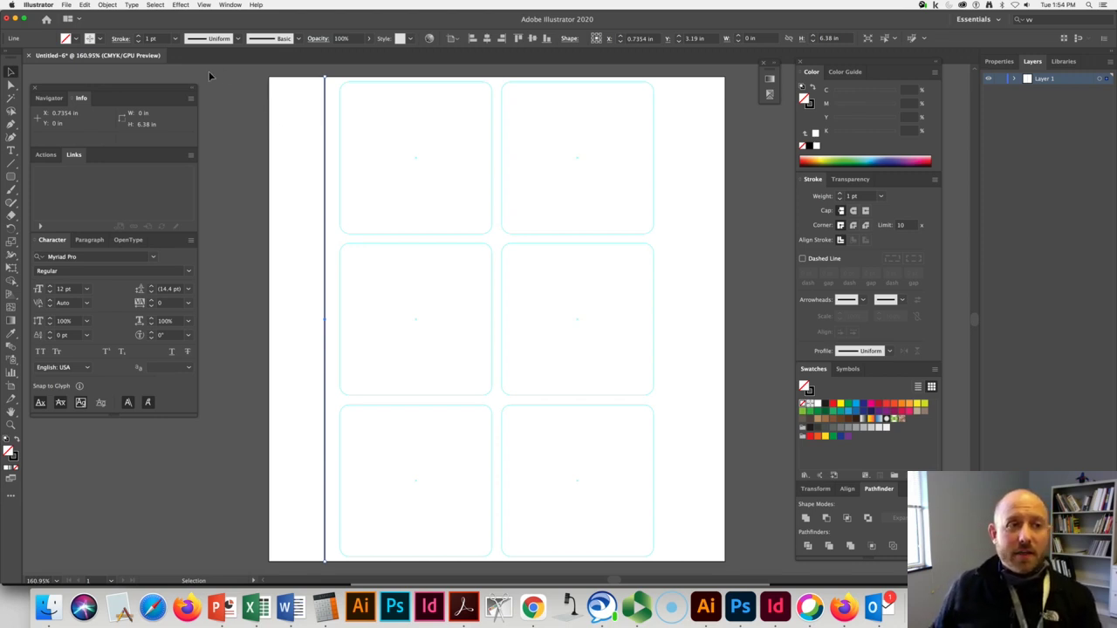
{"action": "left_click", "coordinate": [176, 40]}
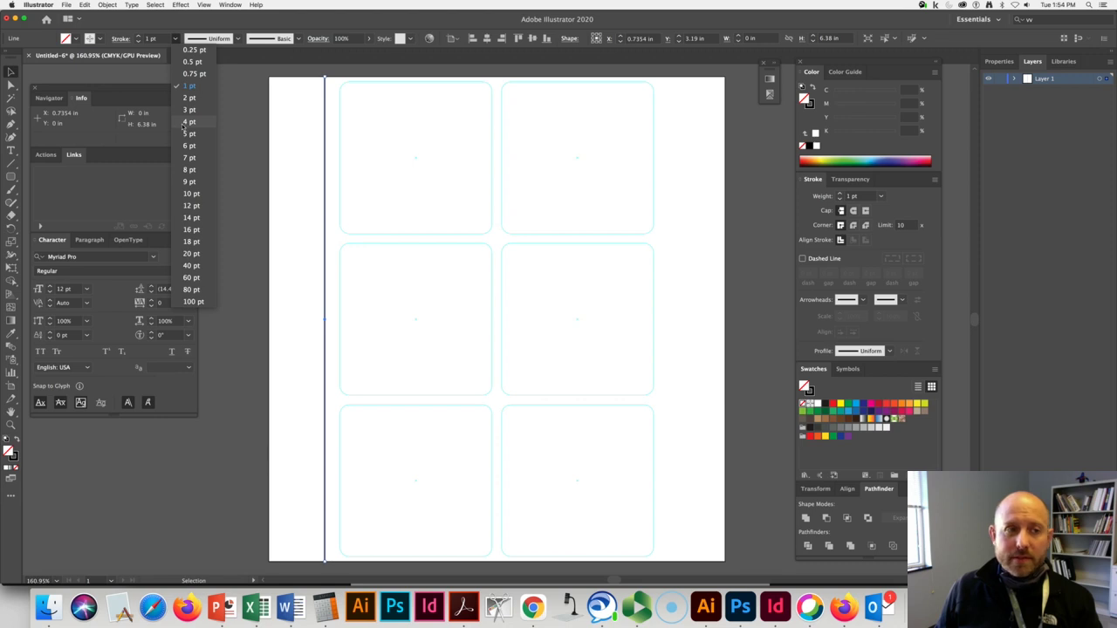
{"action": "left_click", "coordinate": [189, 121]}
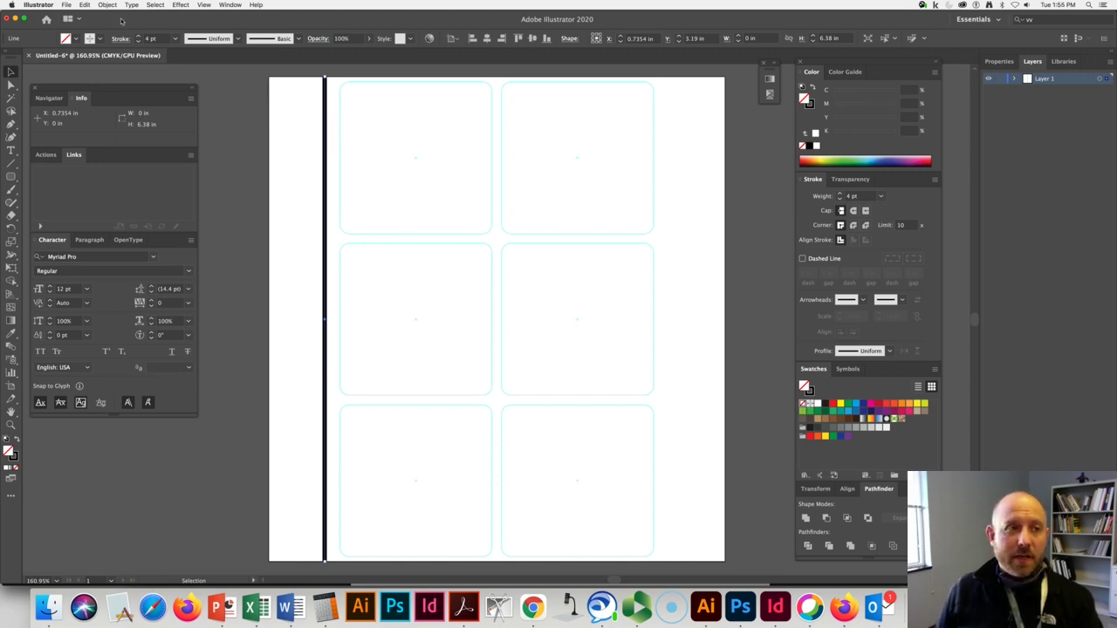
Copy the vertical line and paste the duplicate directly in front of the original
{"action": "left_click", "coordinate": [86, 5]}
{"action": "left_click", "coordinate": [92, 46]}
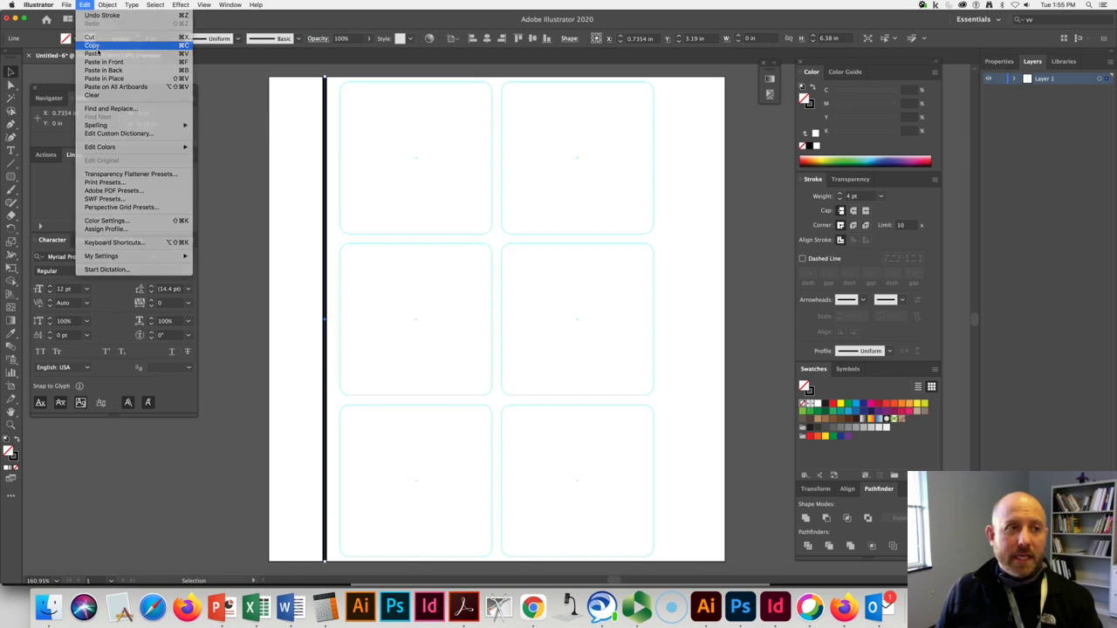
{"action": "left_click", "coordinate": [84, 6]}
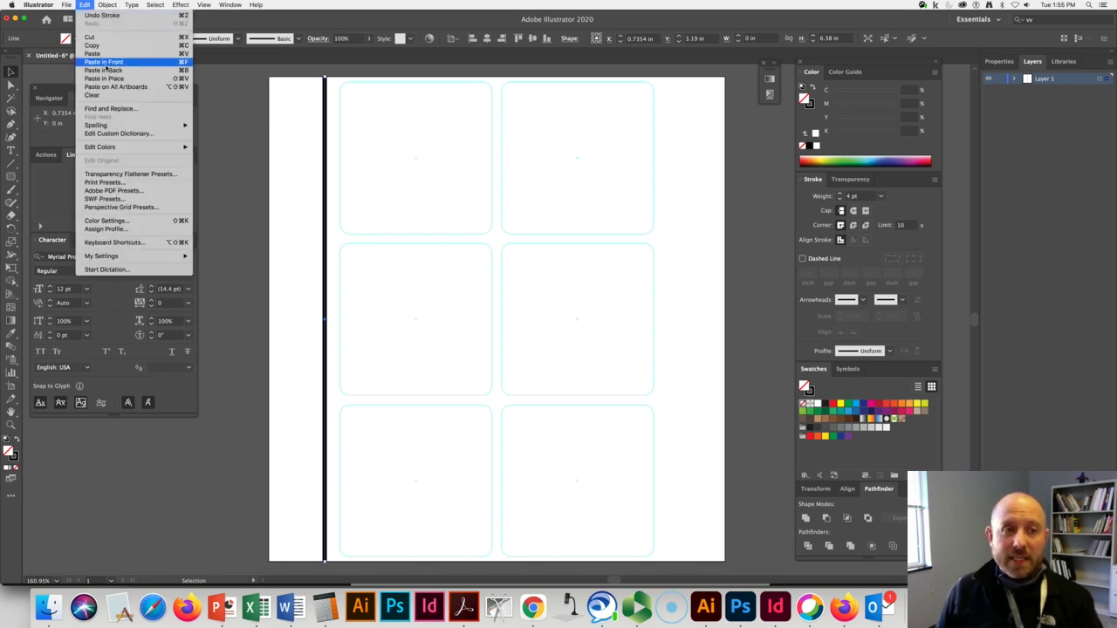
{"action": "left_click", "coordinate": [104, 64]}
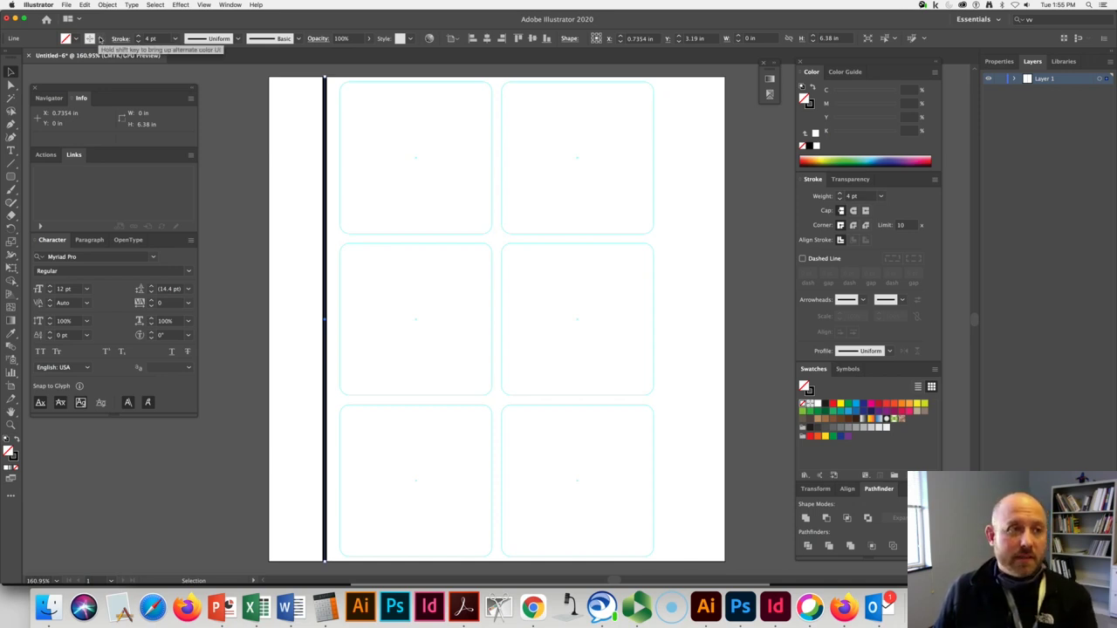
Give the front copy of the line a White stroke with a weight of 1 pt
{"action": "left_click", "coordinate": [101, 39]}
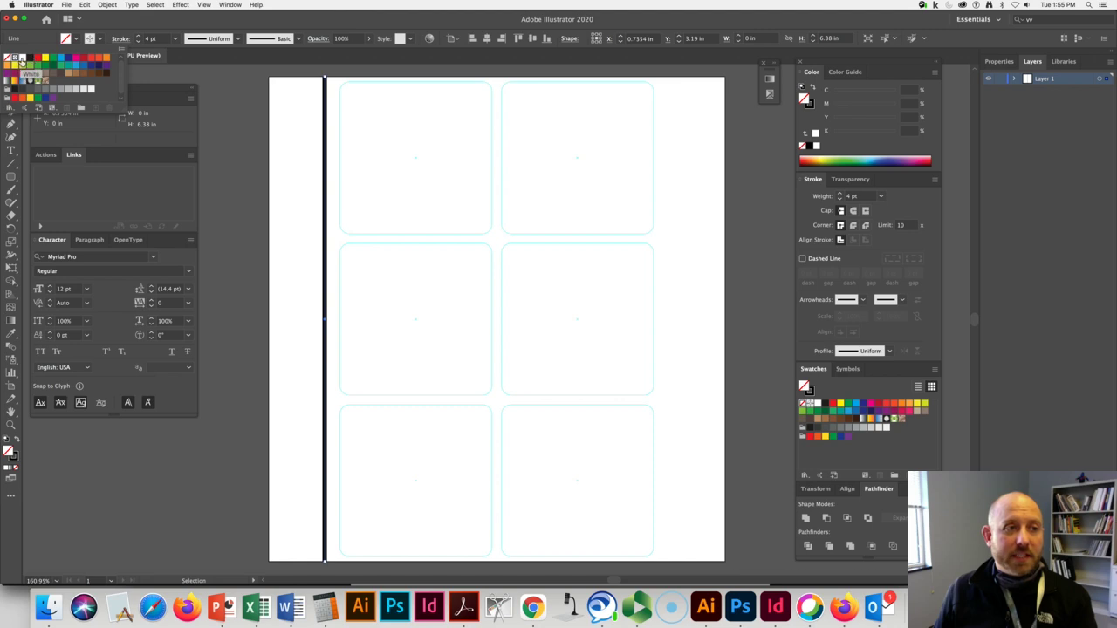
{"action": "left_click", "coordinate": [21, 61]}
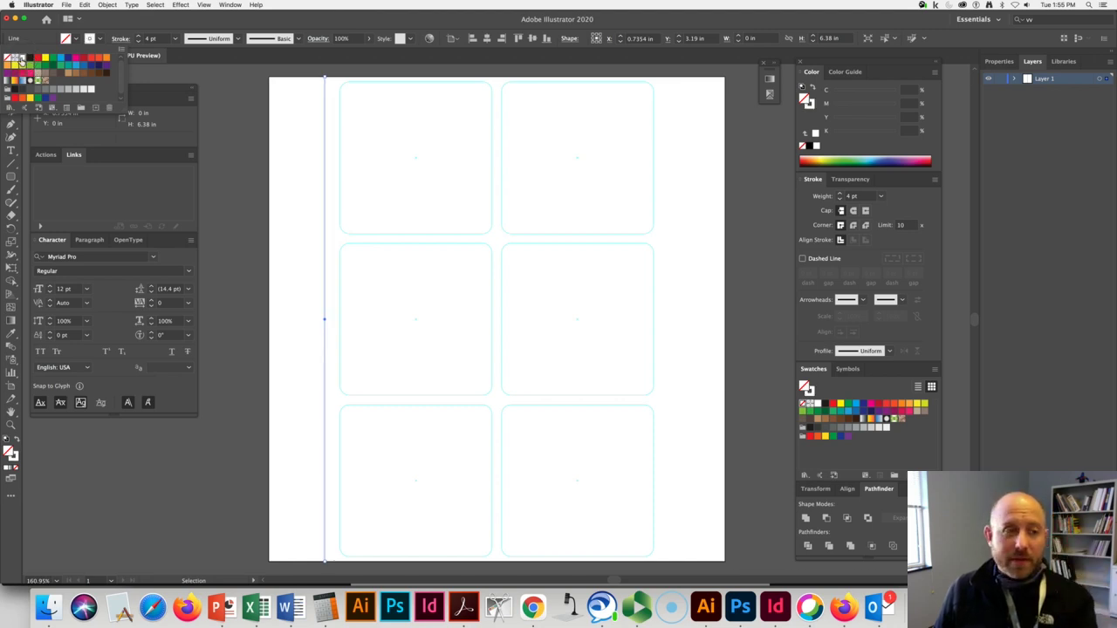
{"action": "left_click", "coordinate": [138, 41]}
{"action": "left_click", "coordinate": [138, 41]}
{"action": "left_click", "coordinate": [138, 41]}
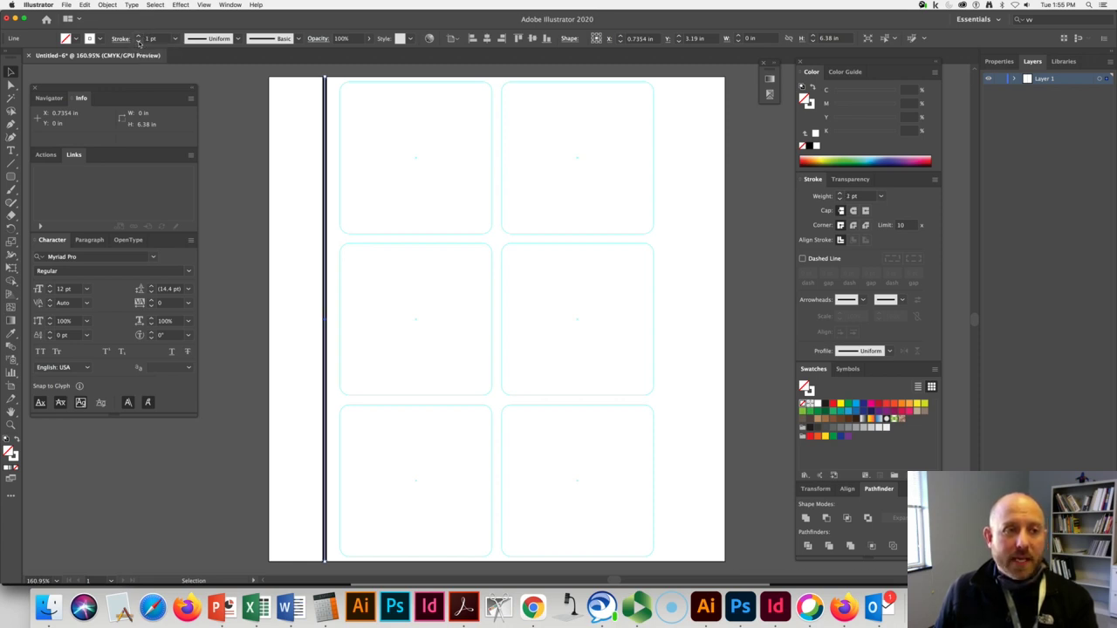
{"action": "left_click", "coordinate": [288, 166]}
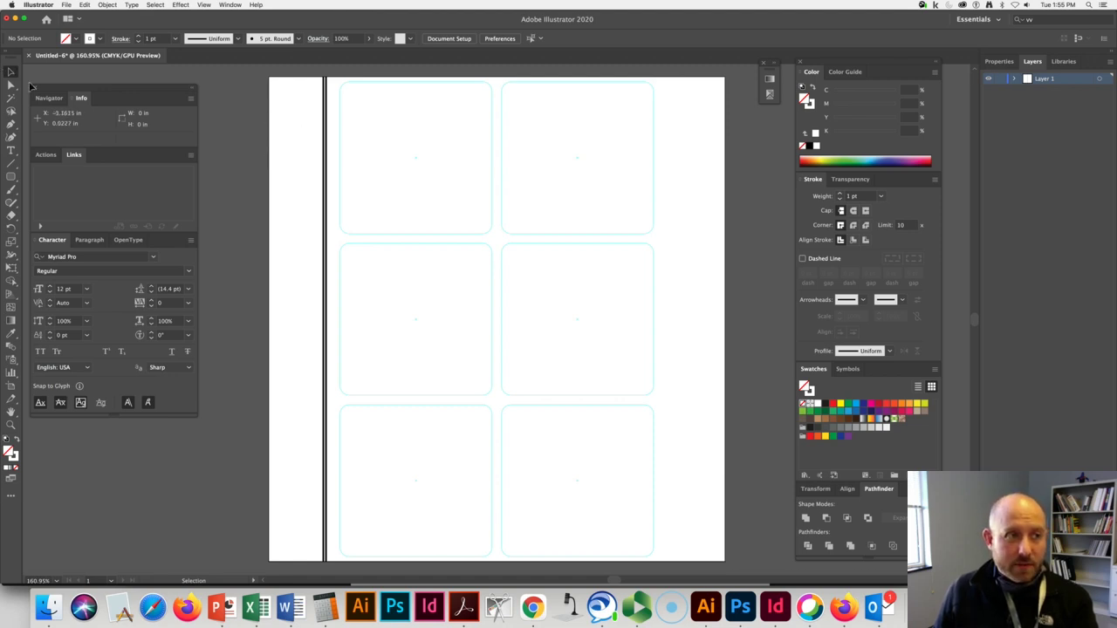
Group the white line and the 4 pt line behind it
{"action": "left_click_drag", "start_coordinate": [306, 122], "coordinate": [333, 147]}
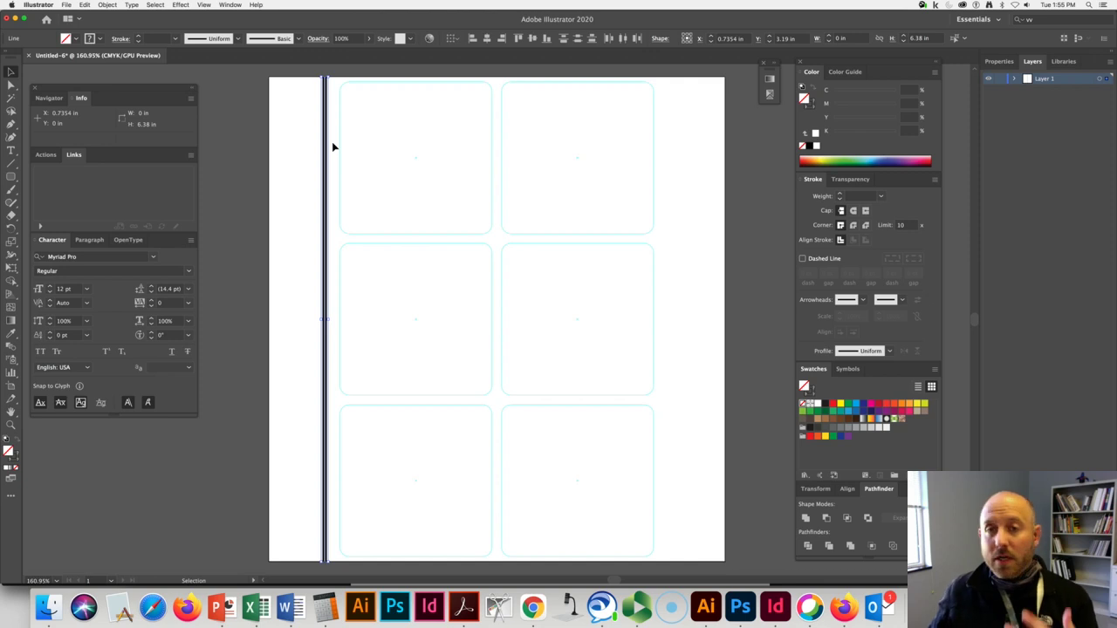
{"action": "left_click", "coordinate": [108, 5]}
{"action": "left_click", "coordinate": [124, 46]}
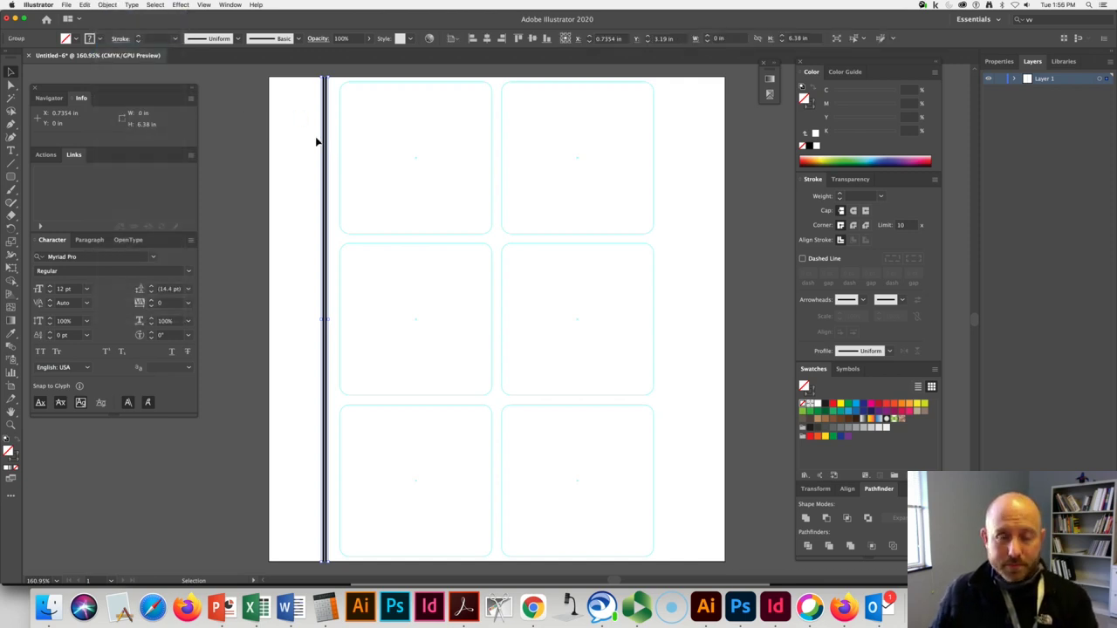
Try moving the grouped double line over the first column of guides, and undo the move
{"action": "left_click", "coordinate": [282, 169]}
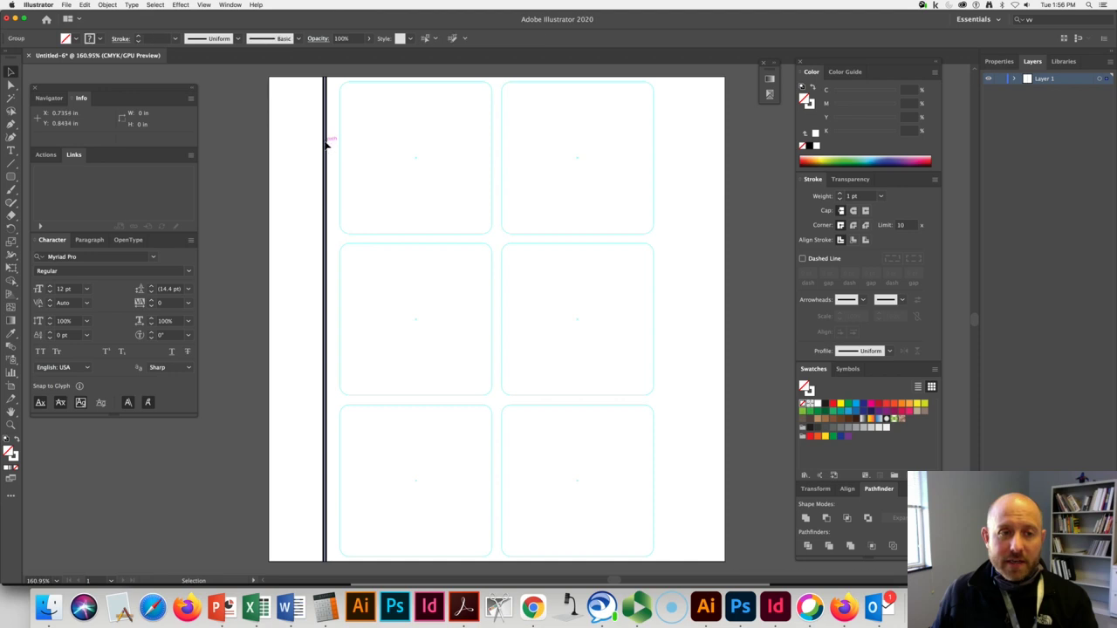
{"action": "left_click_drag", "start_coordinate": [329, 149], "coordinate": [373, 205]}
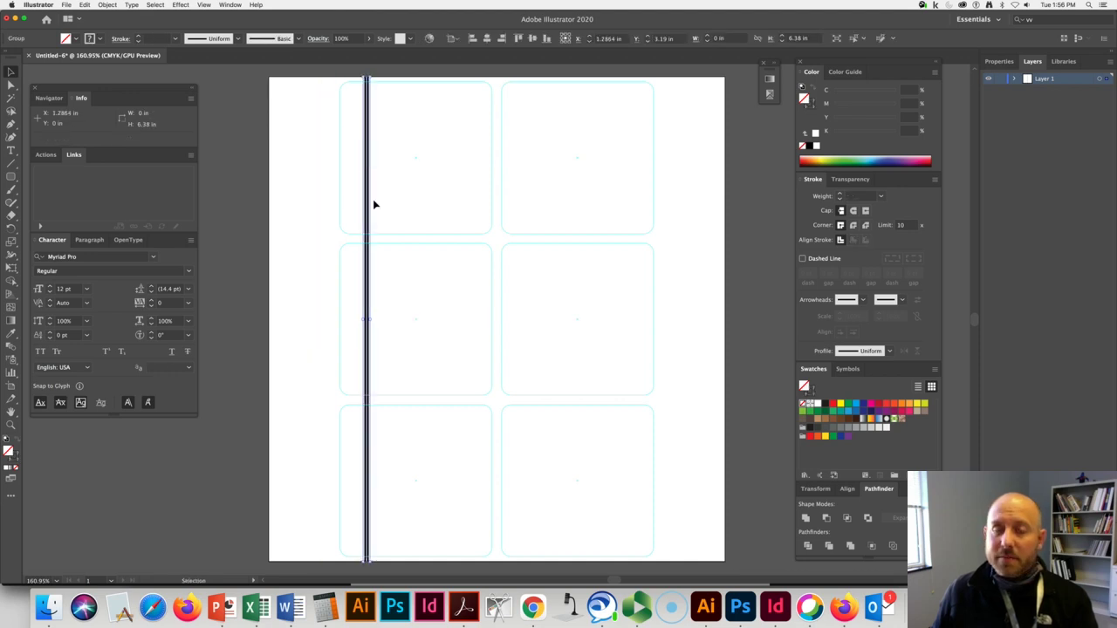
{"action": "key", "text": "super+z"}
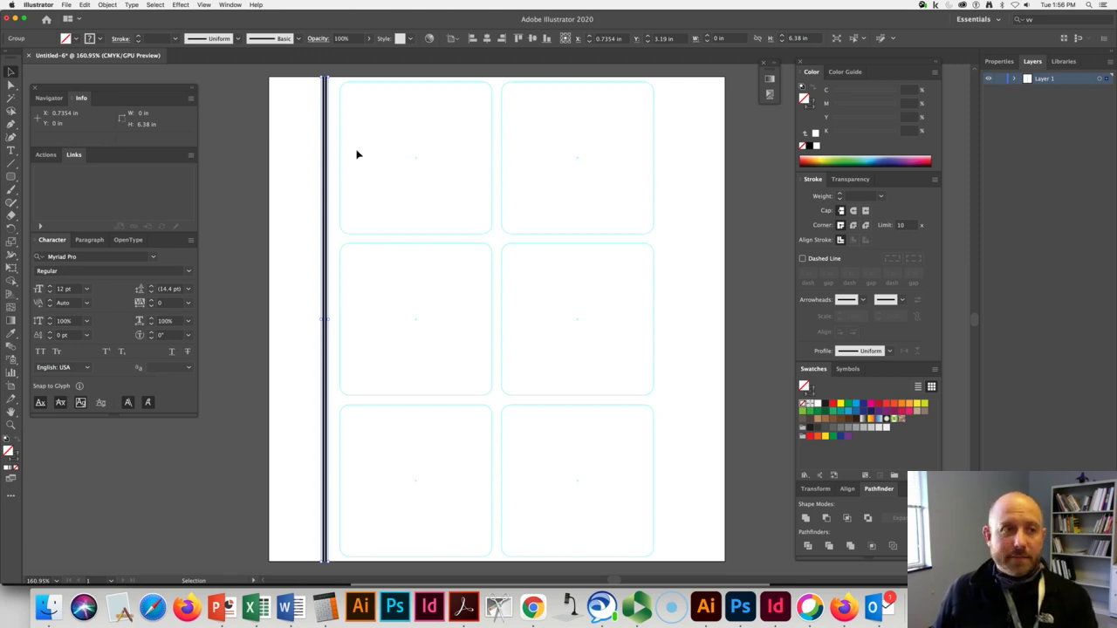
Duplicate the grouped double line and place the copy just right of the rounded-square guides, at about X 5.24 in, spanning the artboard height
{"action": "left_click", "coordinate": [84, 5]}
{"action": "left_click", "coordinate": [94, 45]}
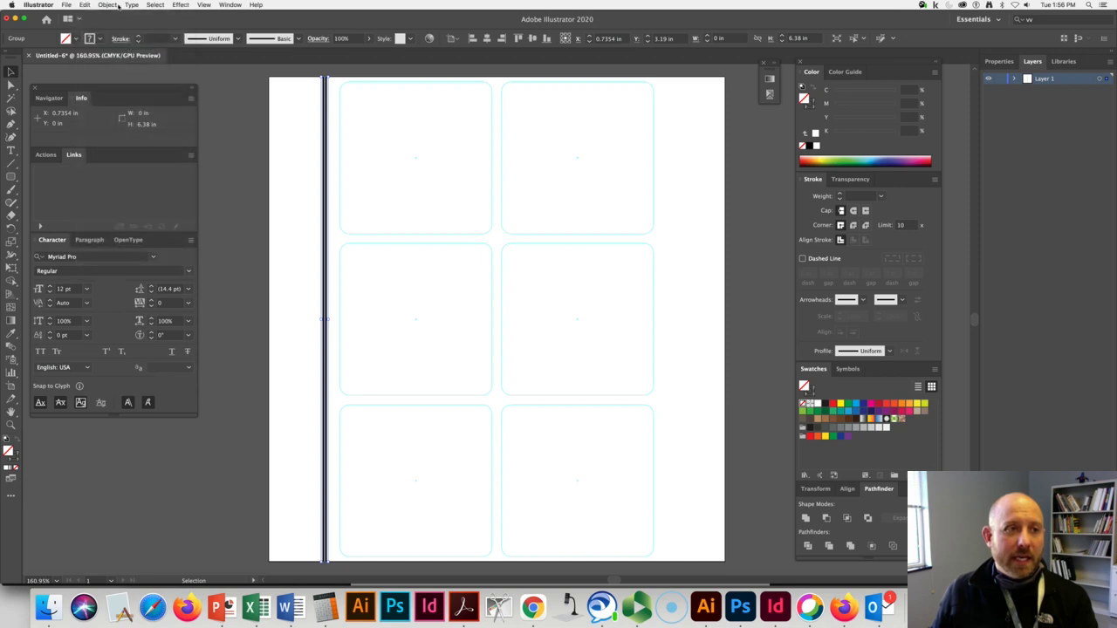
{"action": "left_click", "coordinate": [86, 5]}
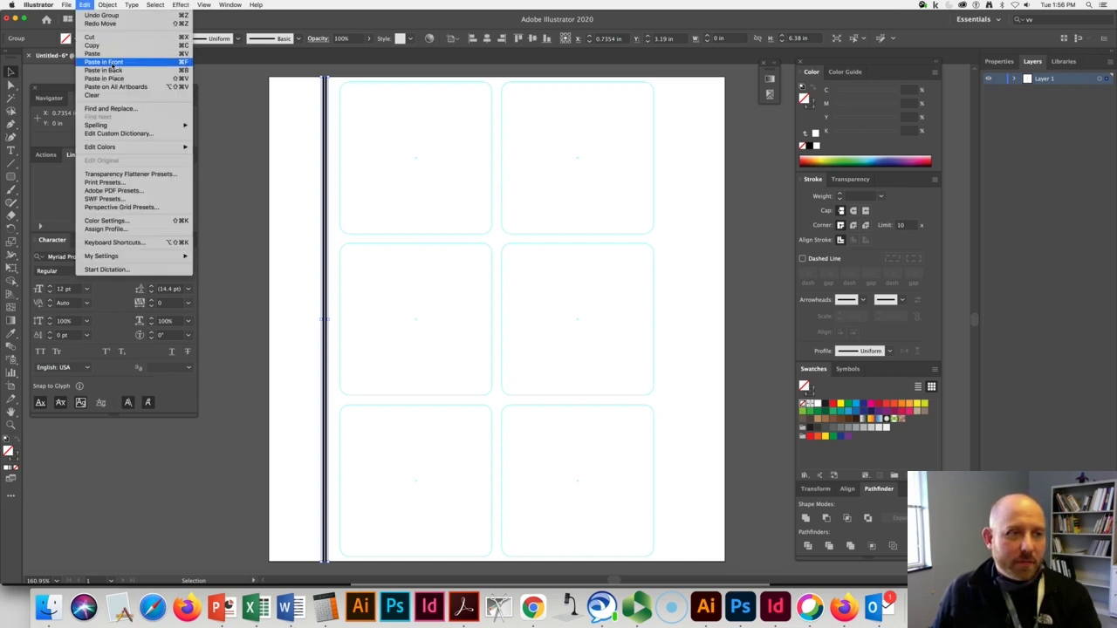
{"action": "left_click", "coordinate": [94, 53]}
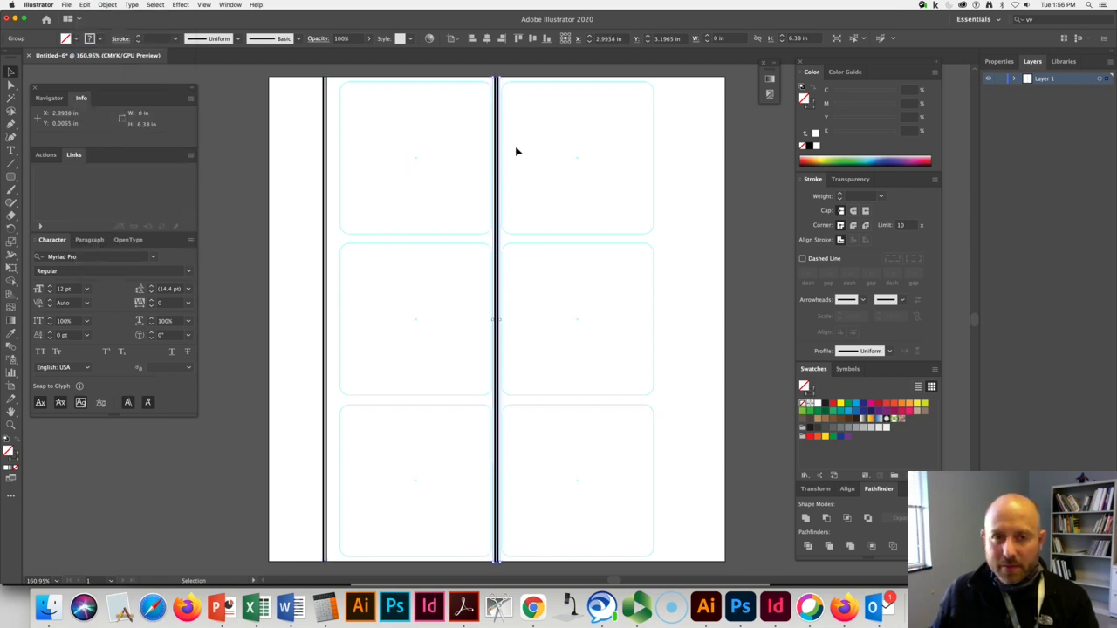
{"action": "left_click_drag", "start_coordinate": [500, 152], "coordinate": [669, 145]}
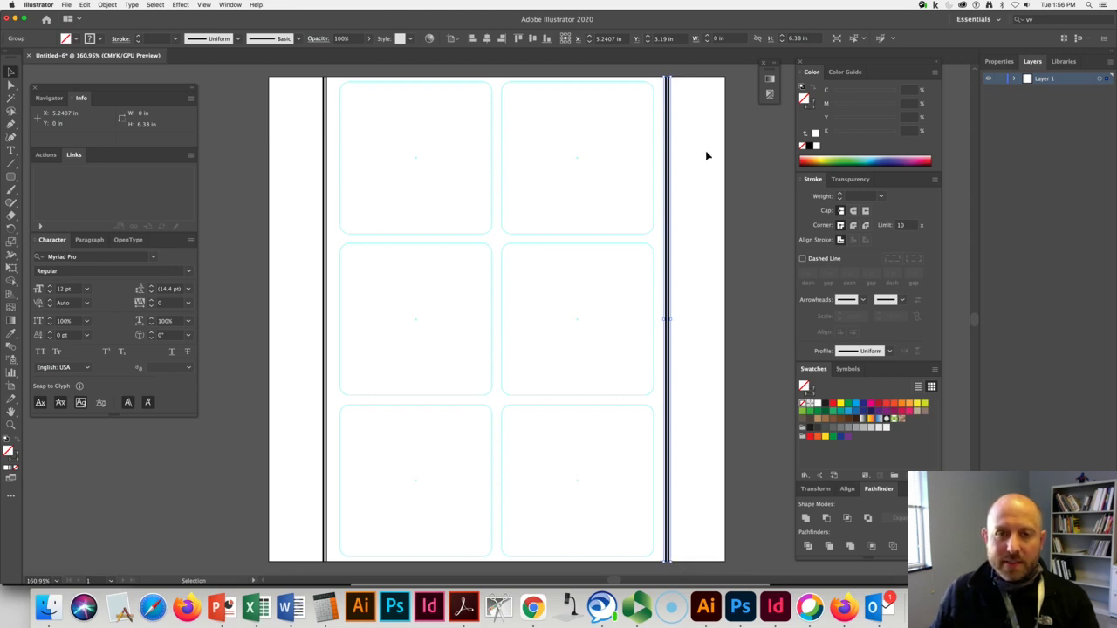
{"action": "left_click", "coordinate": [704, 191]}
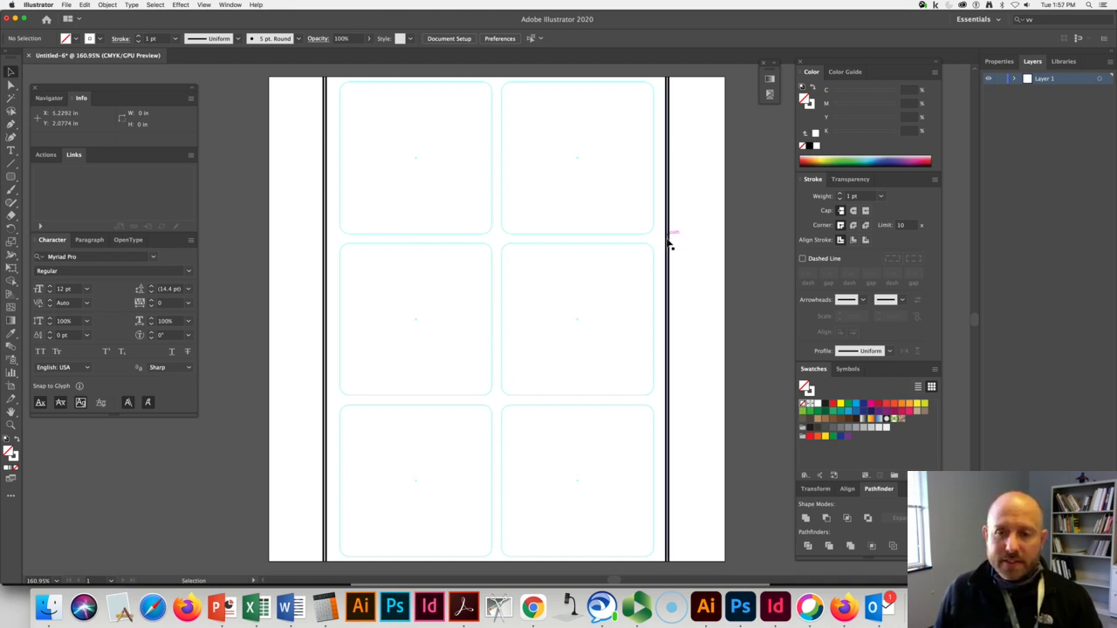
Nudge both double lines slightly inward toward the guides, the left one to X 0.7771 in and the right one to about X 5.23 in
{"action": "left_click_drag", "start_coordinate": [307, 182], "coordinate": [331, 197]}
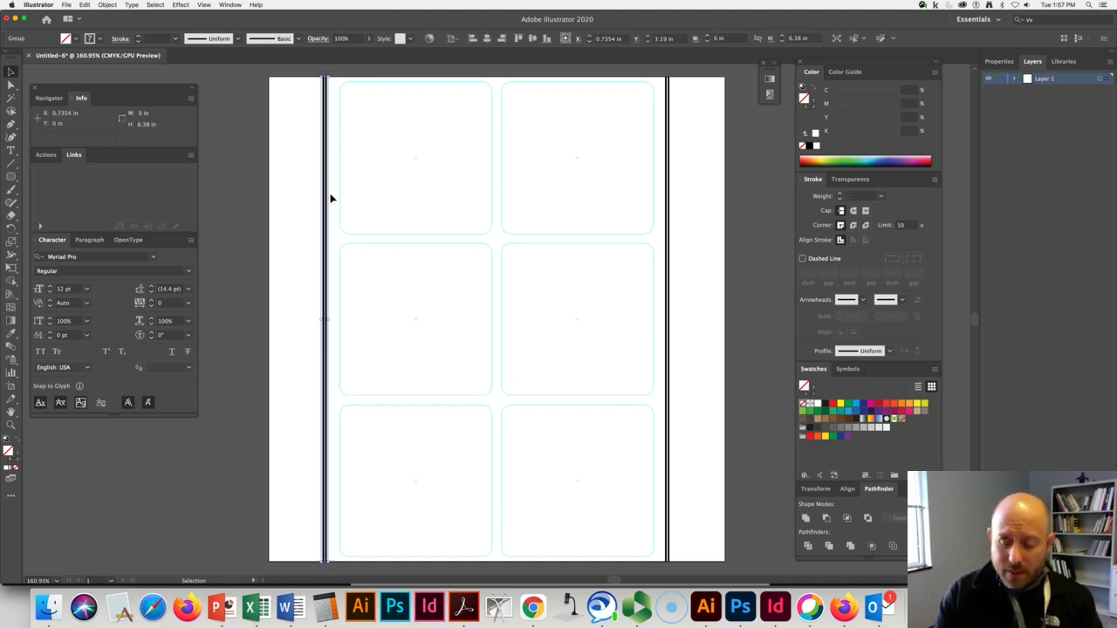
{"action": "key", "text": "Right"}
{"action": "key", "text": "Right"}
{"action": "key", "text": "Right"}
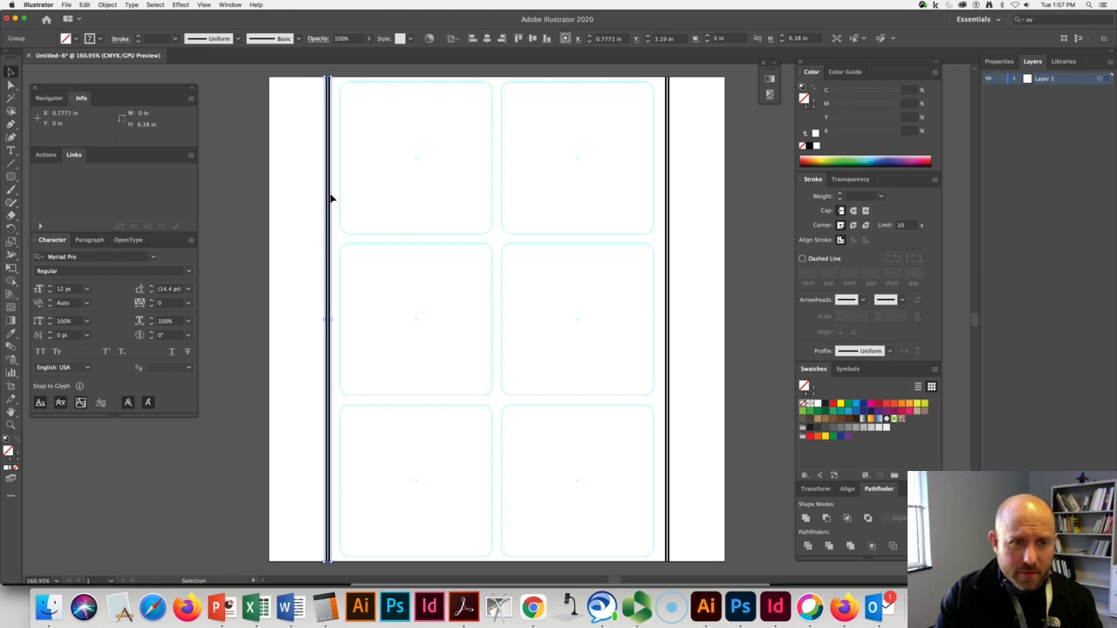
{"action": "key", "text": "Right"}
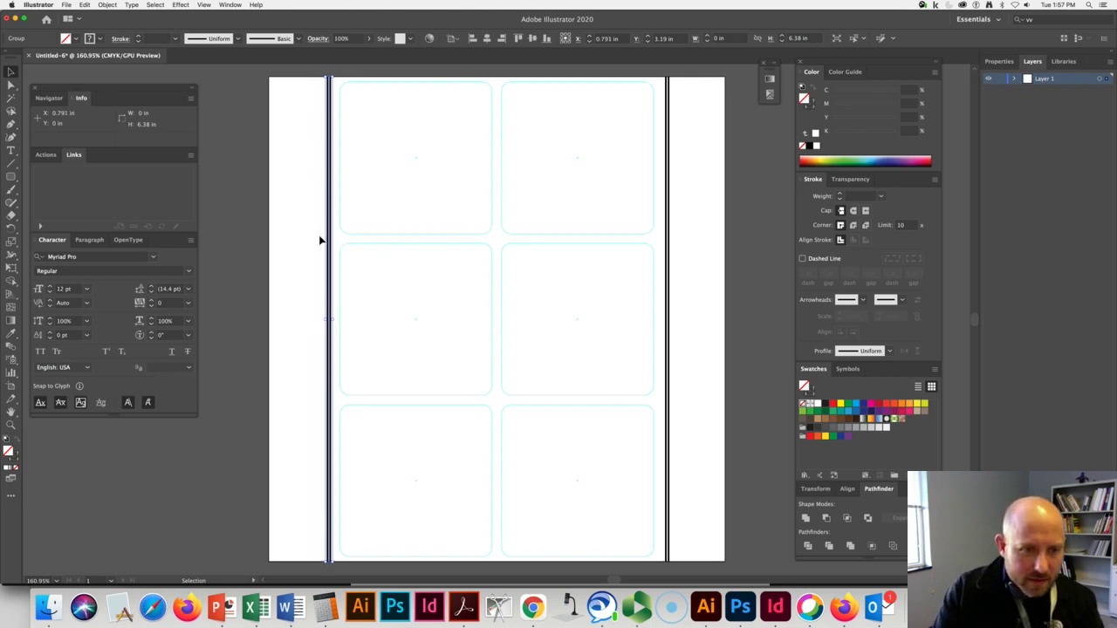
{"action": "key", "text": "Left"}
{"action": "left_click", "coordinate": [698, 234]}
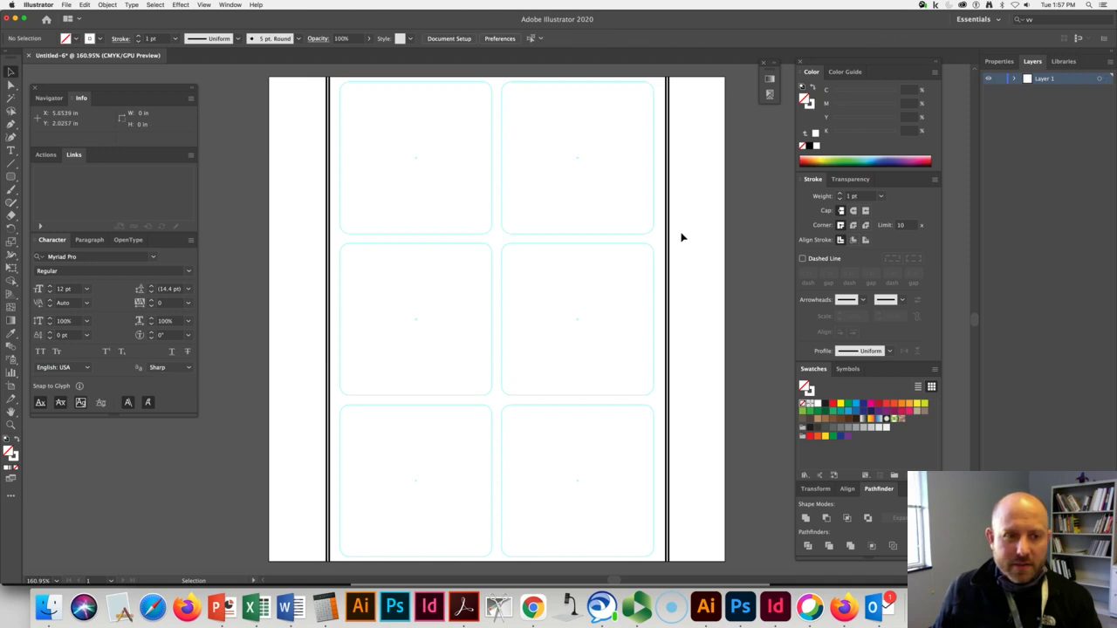
{"action": "left_click", "coordinate": [661, 236]}
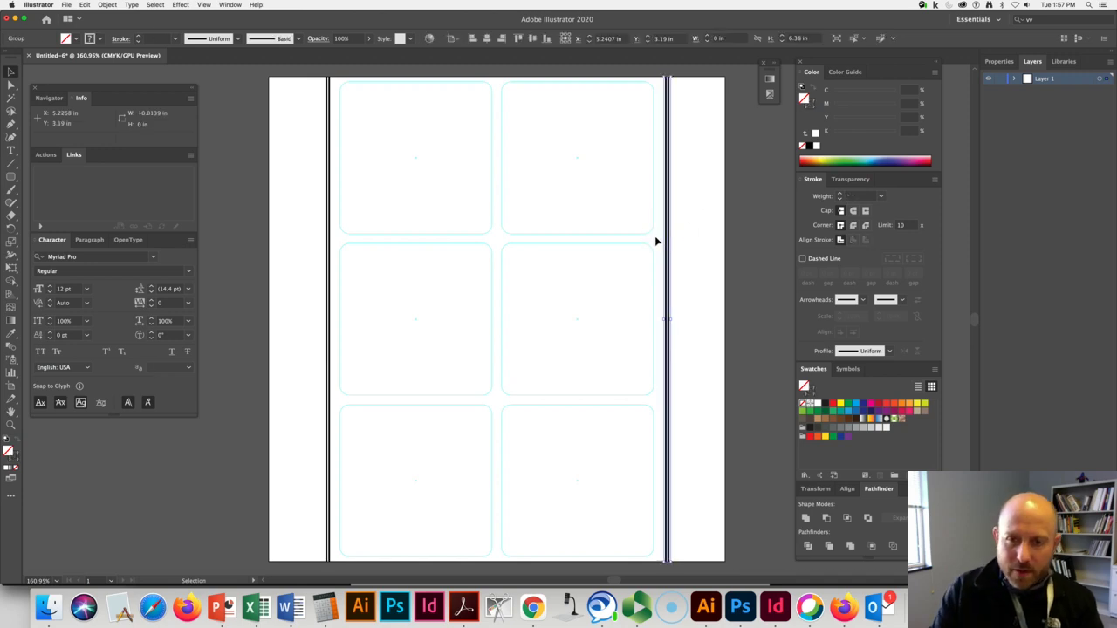
{"action": "left_click", "coordinate": [687, 220]}
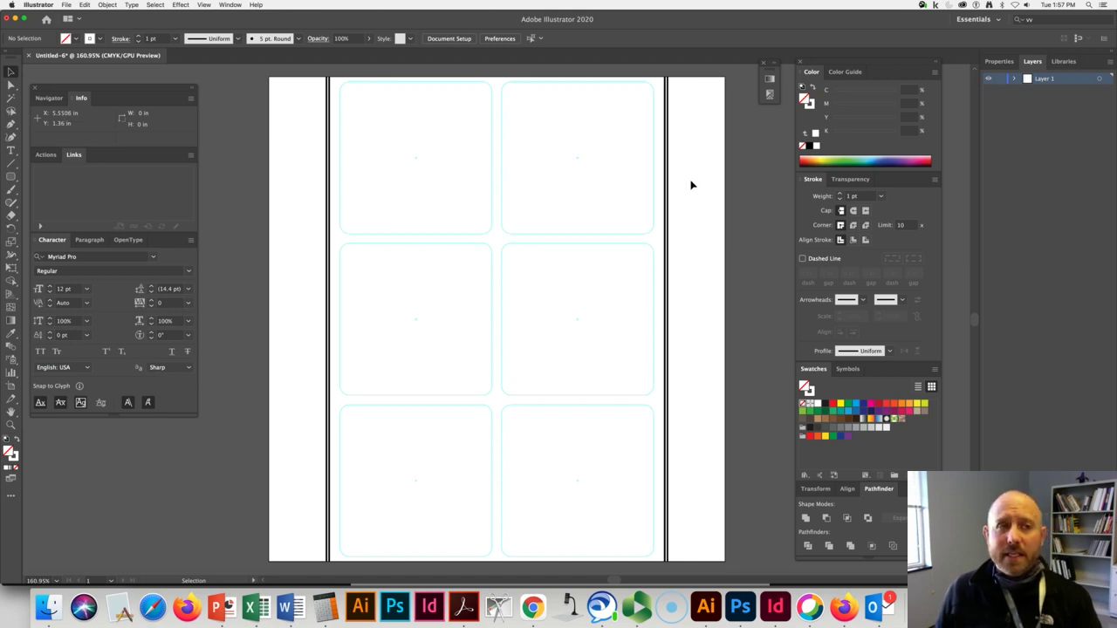
Save the document to the Desktop as ZLB_Flexo1_Project1.ai in Adobe Illustrator format, accepting the default Illustrator 2020 options
{"action": "left_click", "coordinate": [66, 4]}
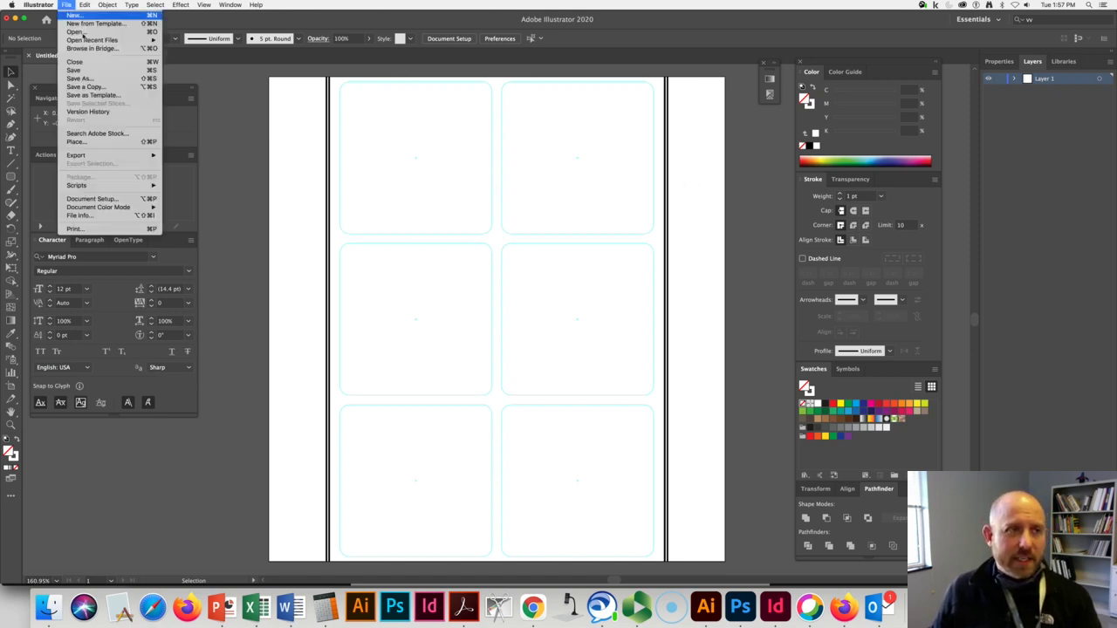
{"action": "left_click", "coordinate": [88, 78]}
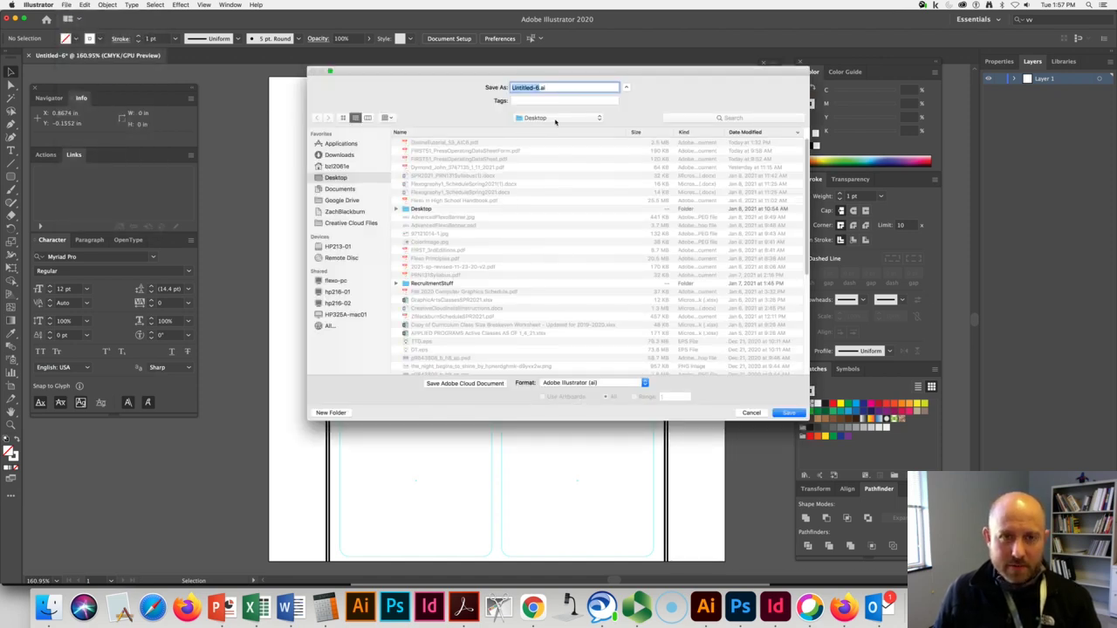
{"action": "left_click", "coordinate": [555, 118]}
{"action": "left_click", "coordinate": [555, 122]}
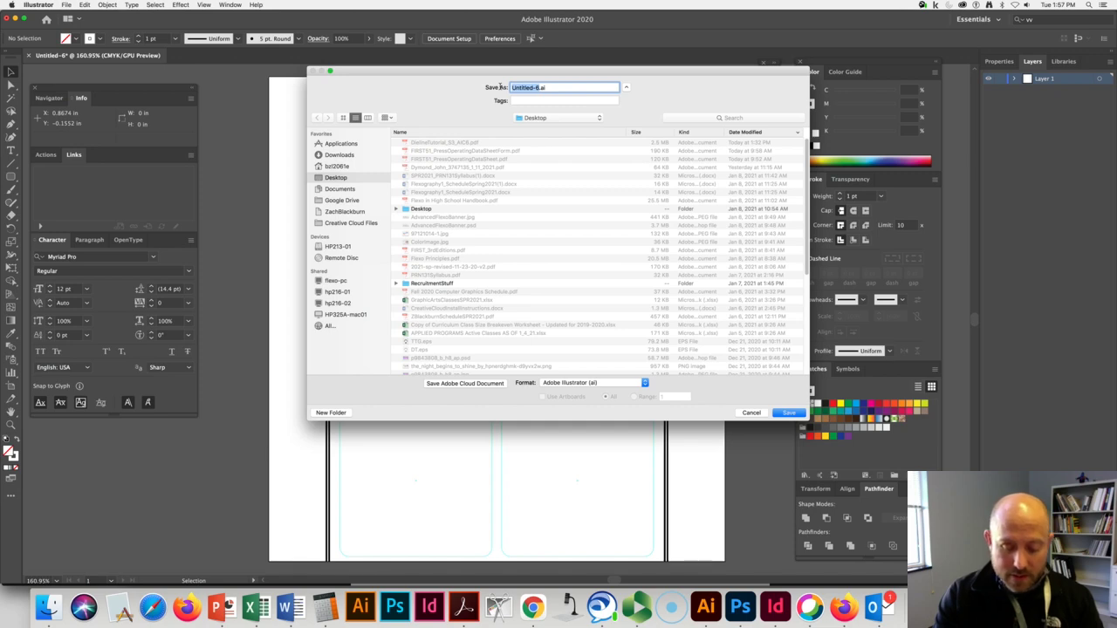
{"action": "type", "text": "ZLB"}
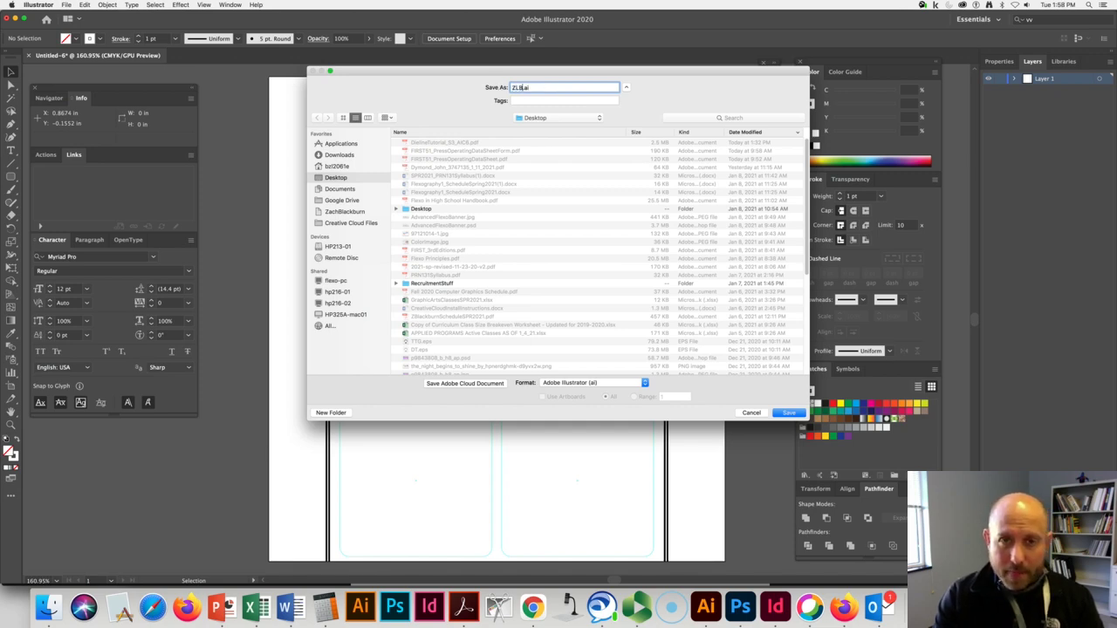
{"action": "type", "text": "_"}
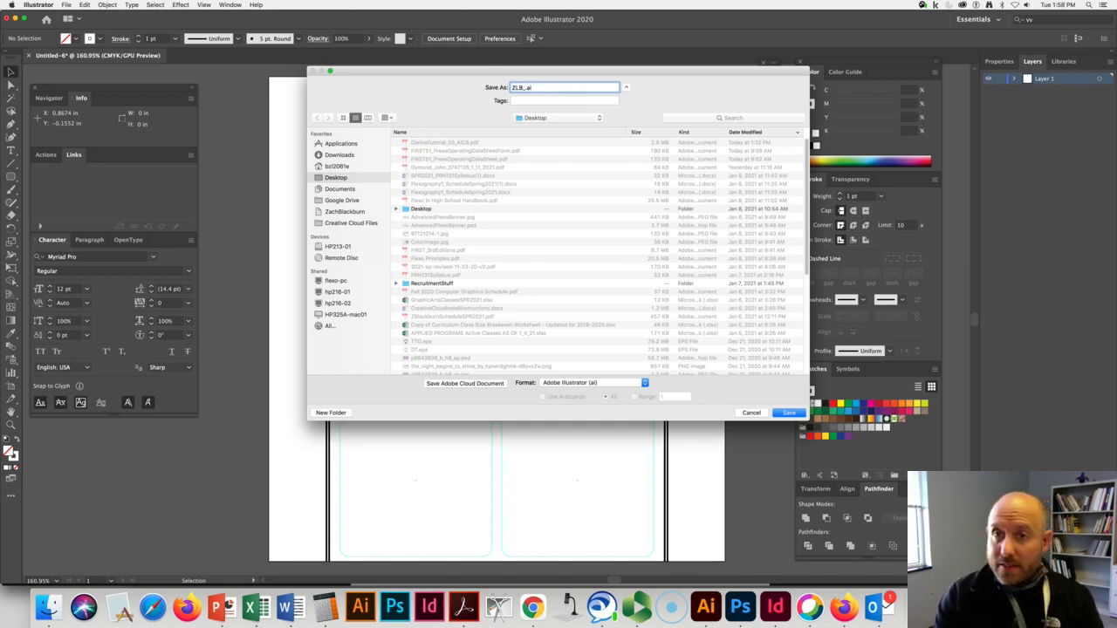
{"action": "type", "text": "Flex"}
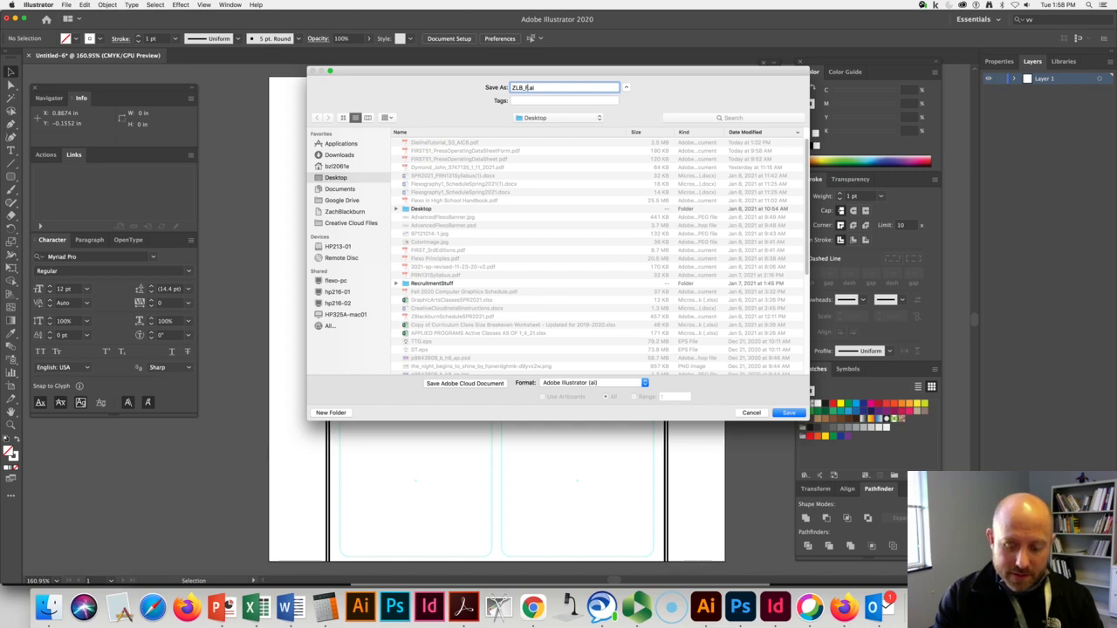
{"action": "type", "text": "o1_"}
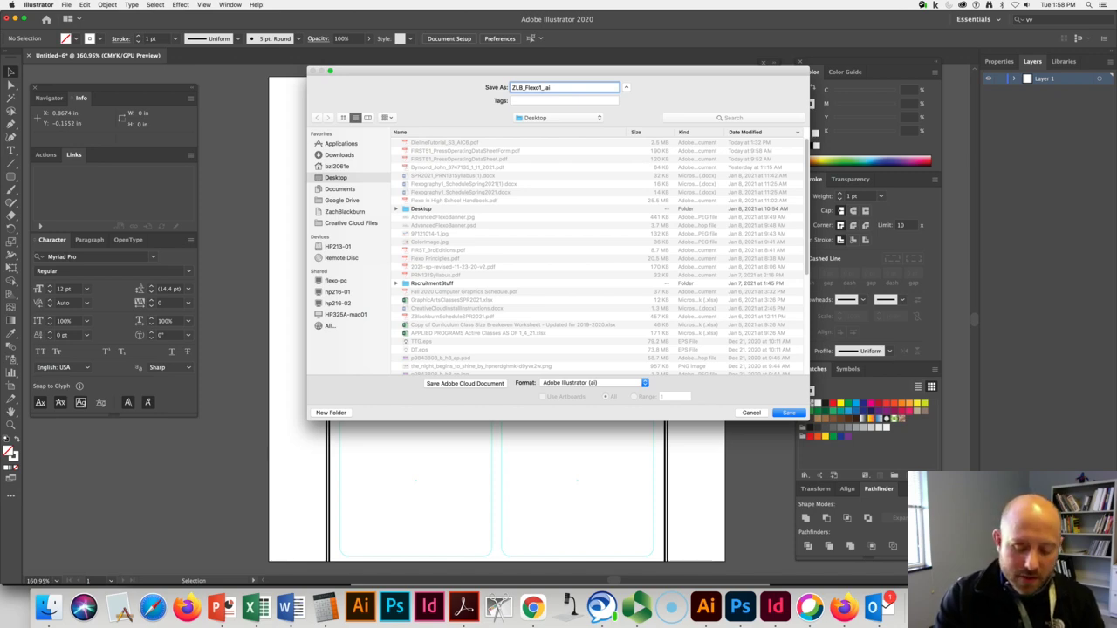
{"action": "type", "text": "Proje"}
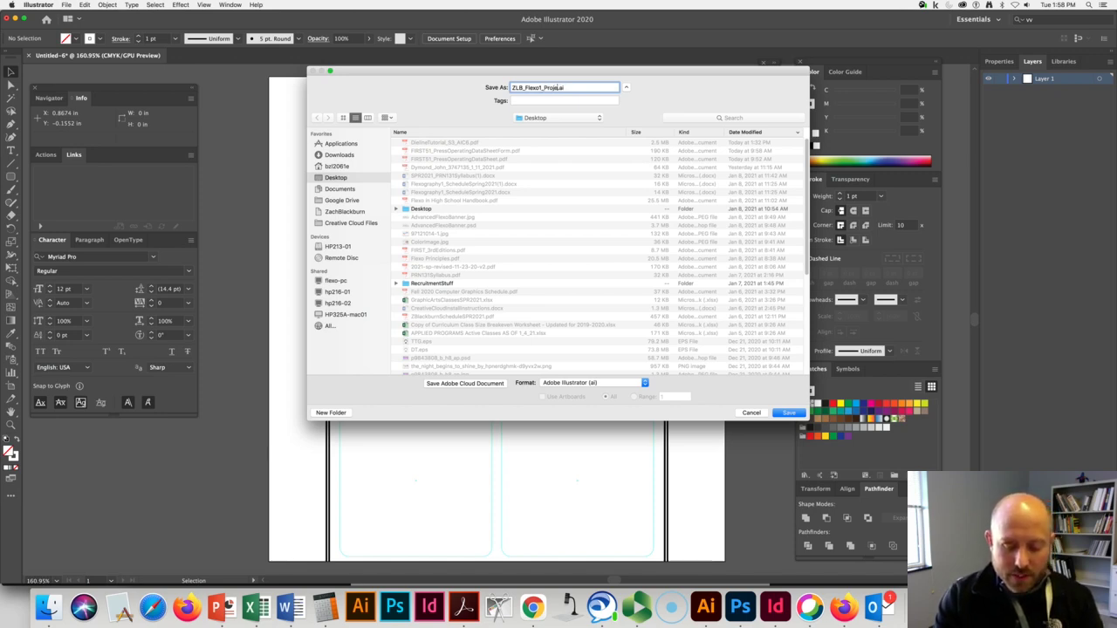
{"action": "type", "text": "ct"}
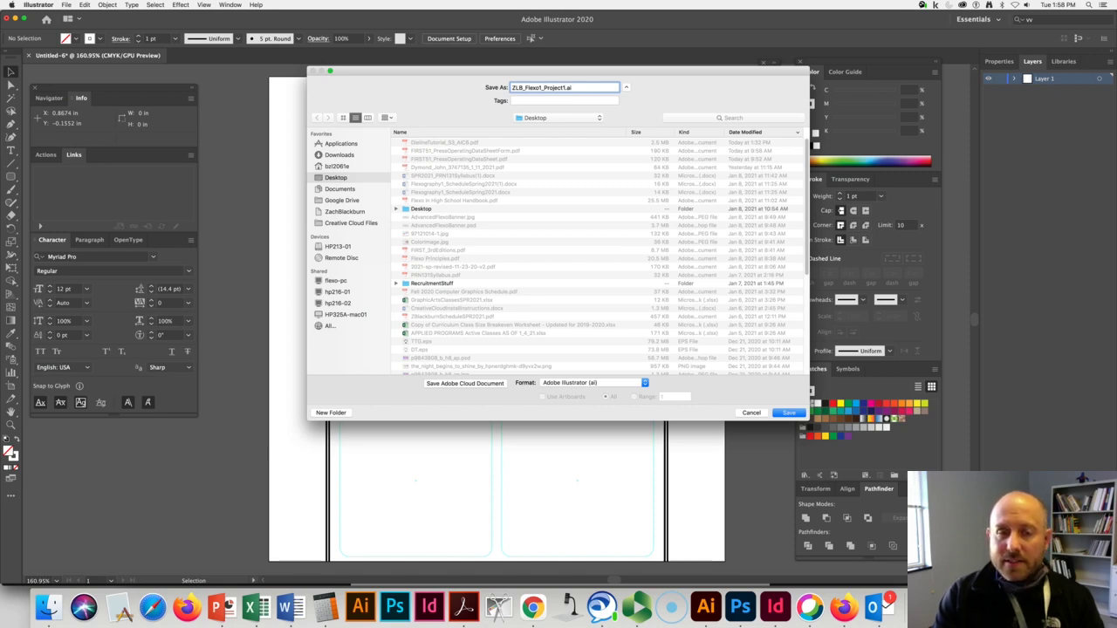
{"action": "type", "text": "1"}
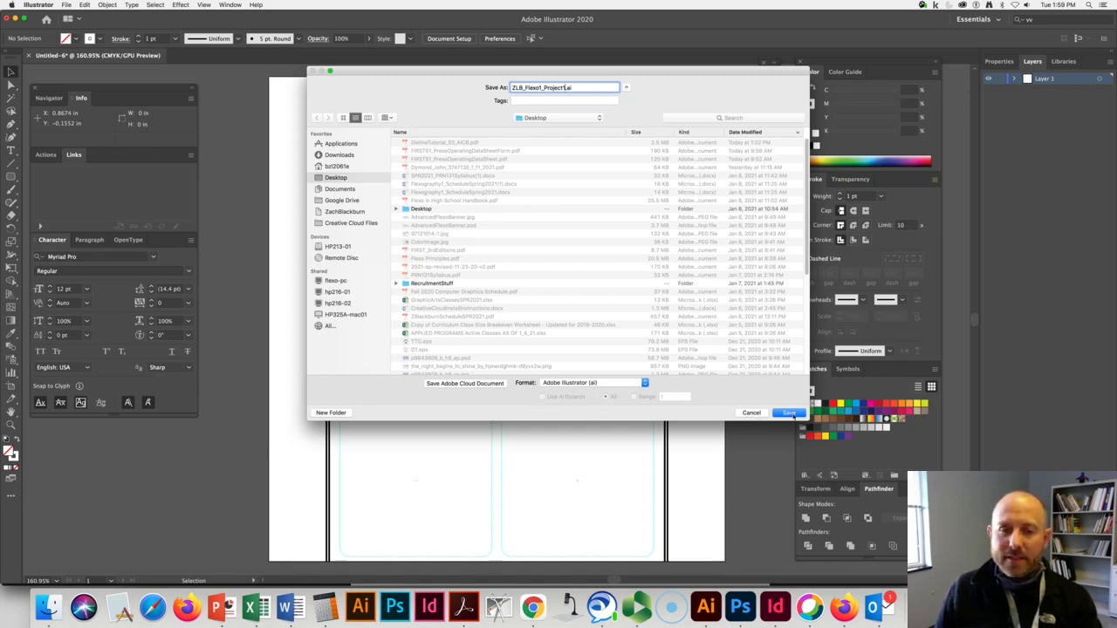
{"action": "left_click", "coordinate": [790, 413]}
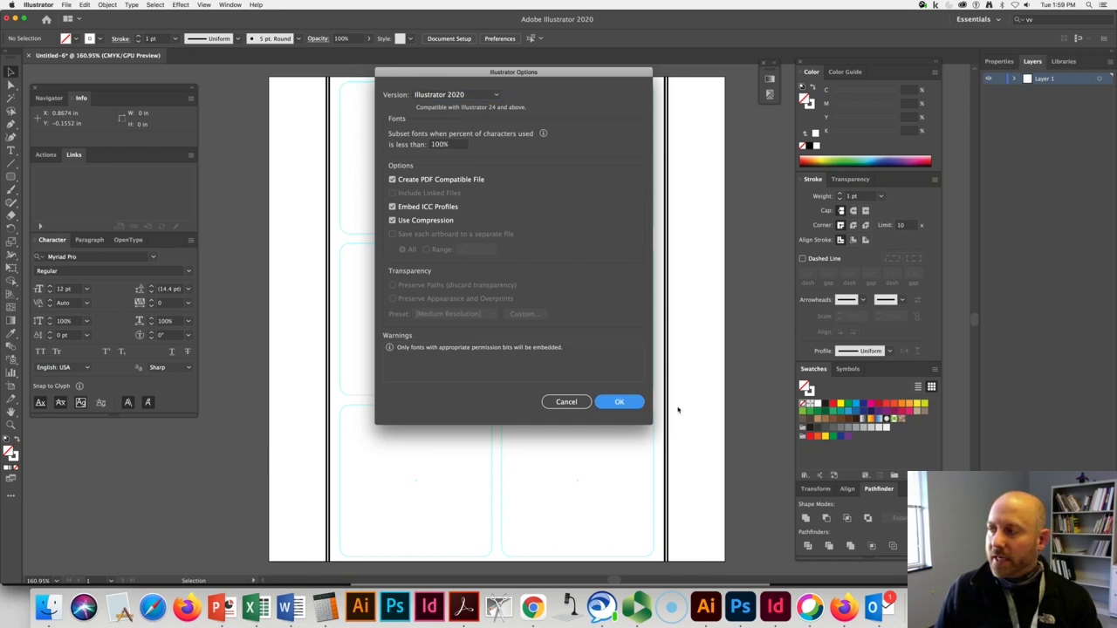
{"action": "key", "text": "Return"}
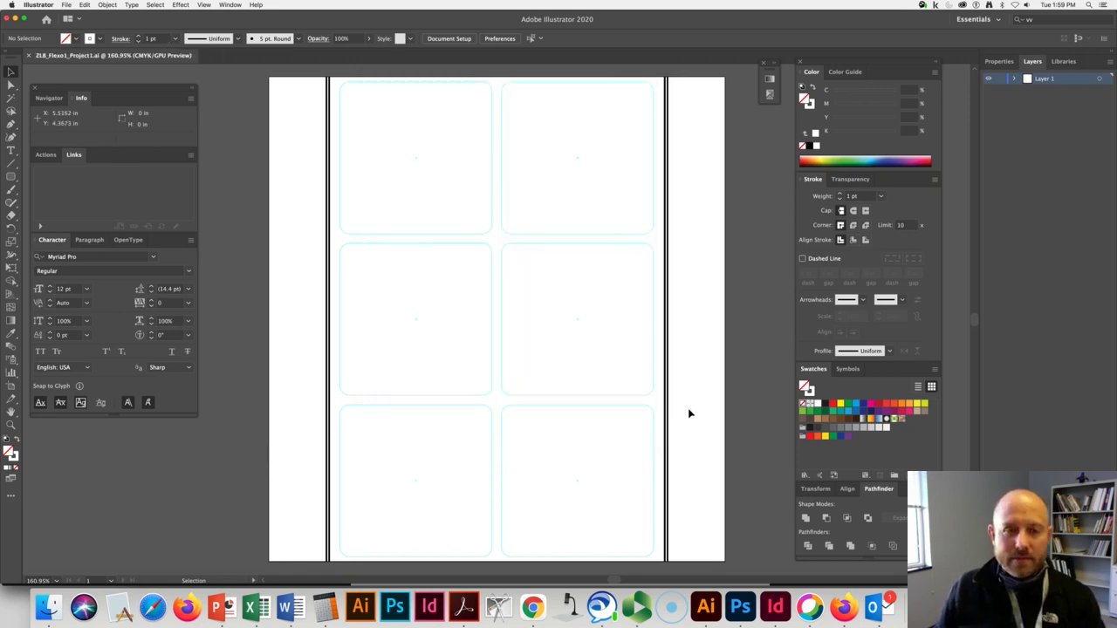